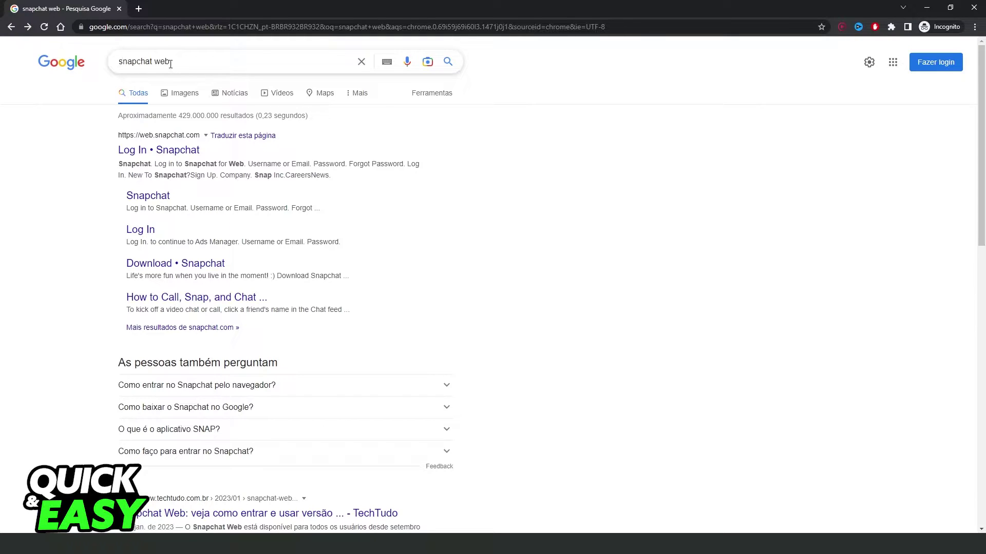
Open the 'Log In • Snapchat' result for web.snapchat.com from the 'snapchat web' search.
click(162, 150)
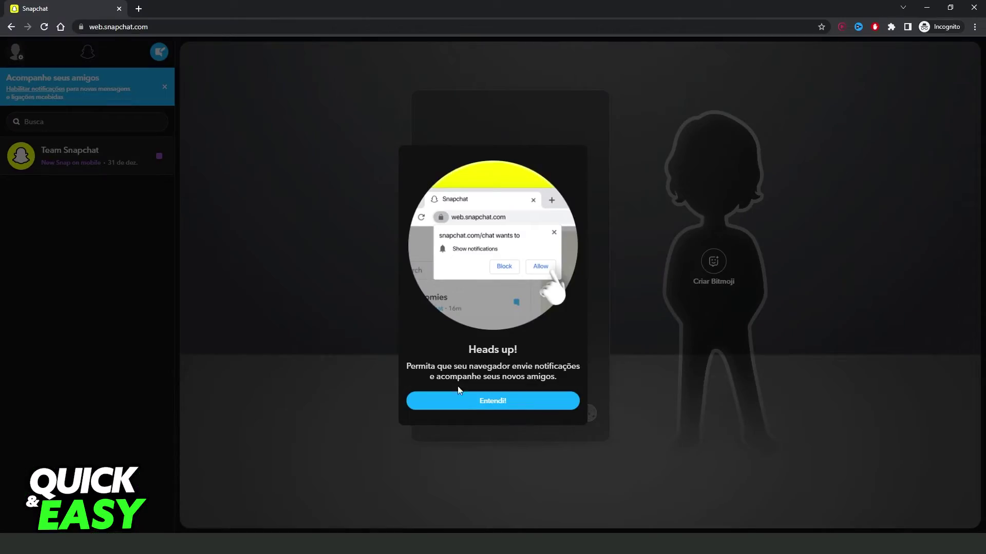
Close the 'Heads up!' dialog to reveal the Snapchat Web chat list and camera panel.
click(471, 400)
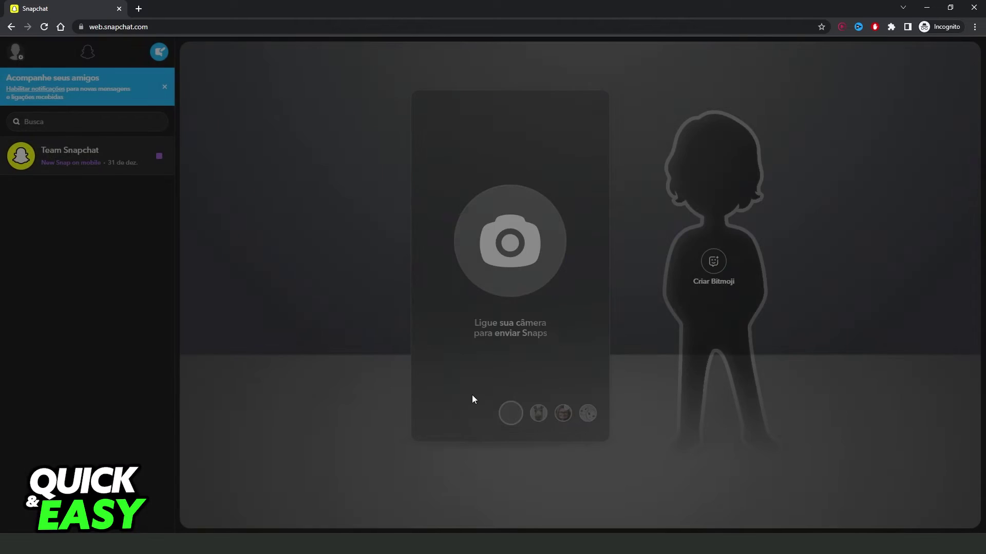